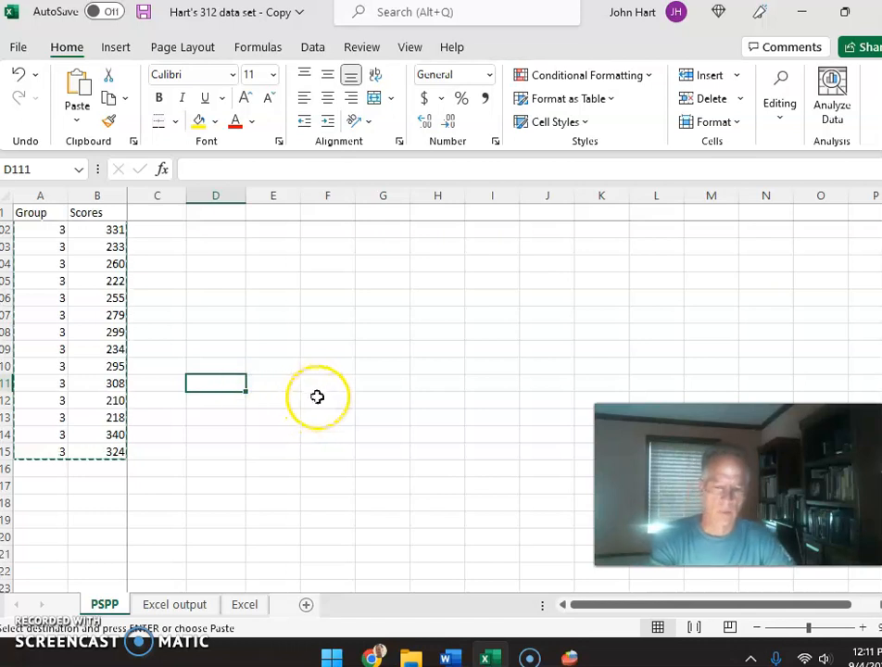
- Examine how the Group and Scores columns of the PSPP sheet are laid out for groups 1, 2 and 3
scroll(289, 344, up, 16)
scroll(84, 272, up, 8)
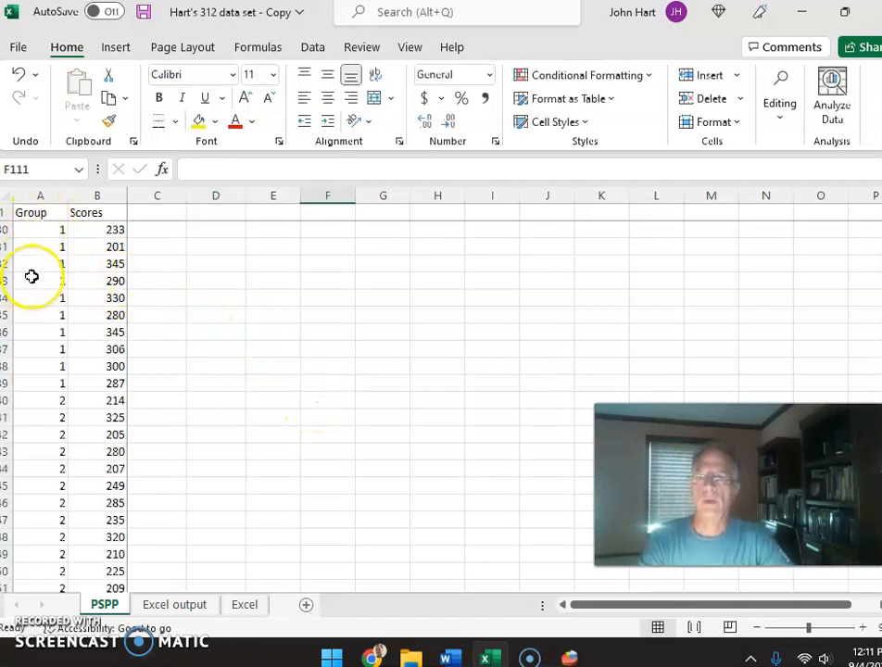
scroll(32, 278, up, 7)
scroll(32, 293, up, 3)
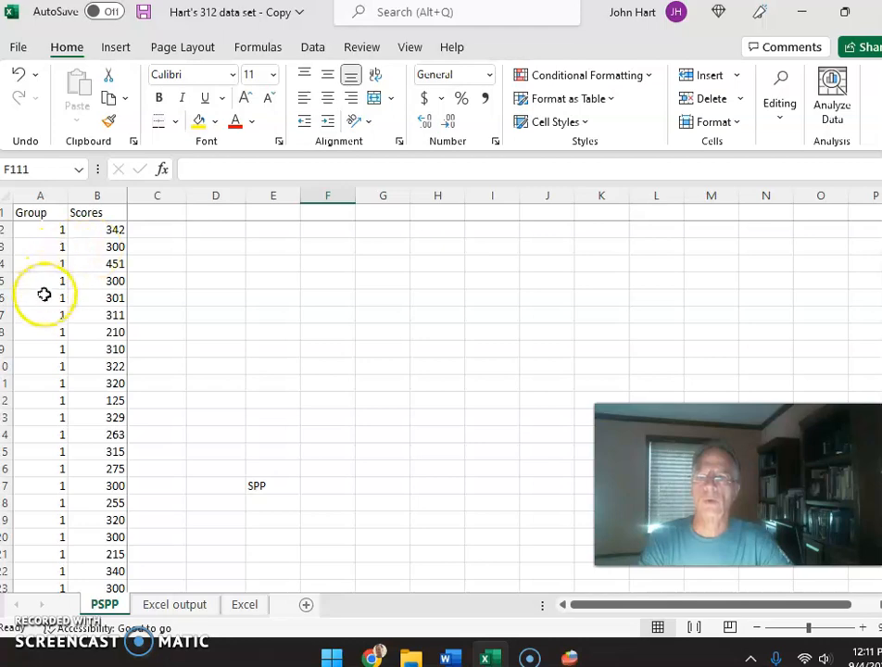
scroll(44, 296, down, 4)
scroll(44, 305, down, 5)
scroll(44, 307, down, 1)
scroll(44, 331, up, 3)
scroll(41, 329, down, 2)
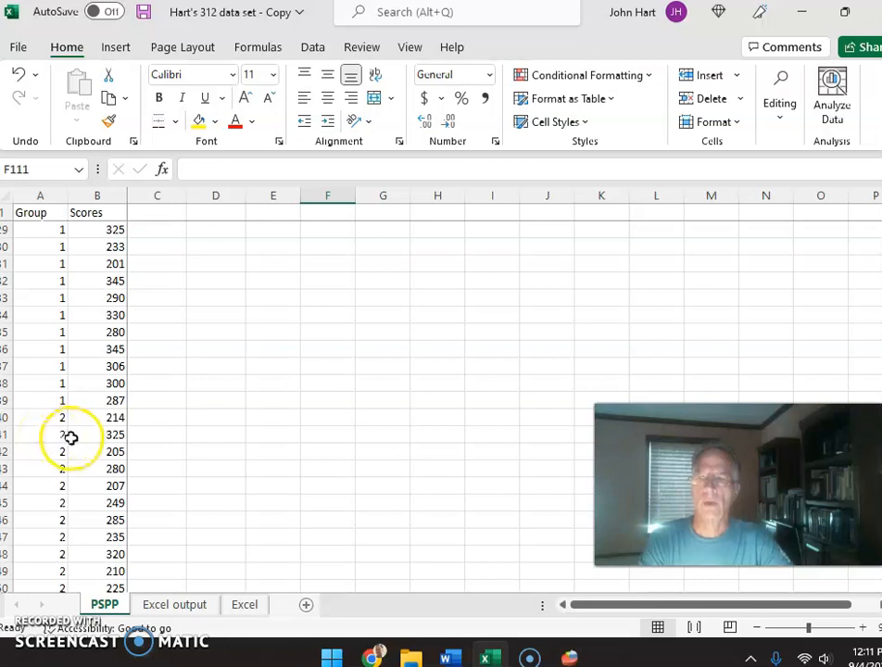
scroll(51, 435, down, 2)
scroll(34, 436, down, 17)
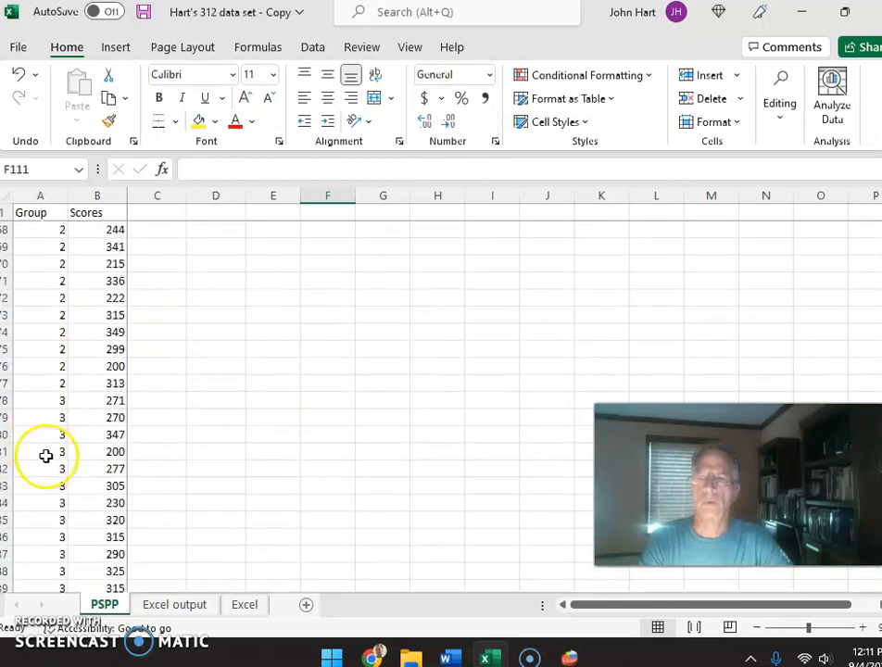
scroll(45, 454, down, 4)
scroll(46, 436, up, 20)
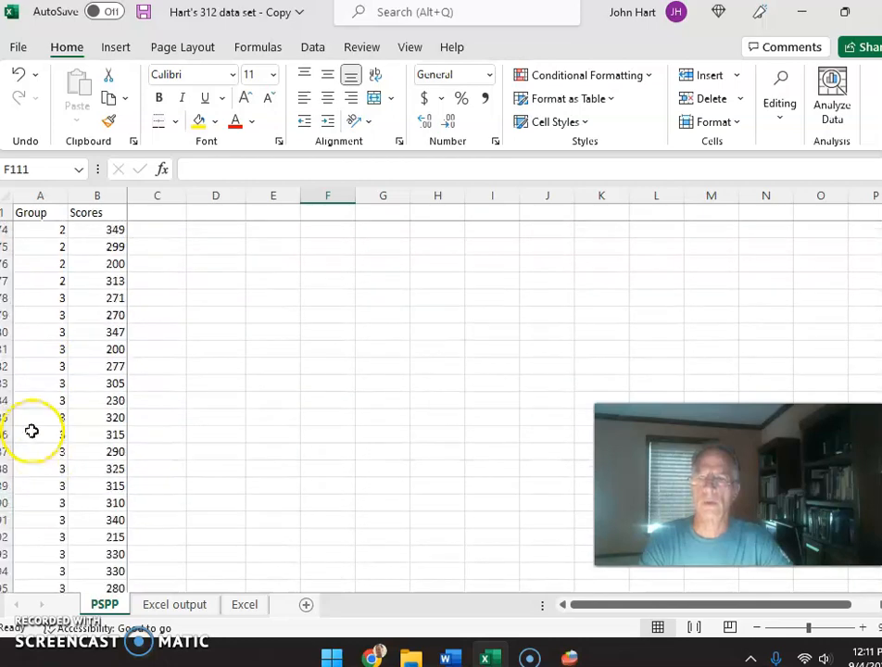
scroll(52, 375, up, 6)
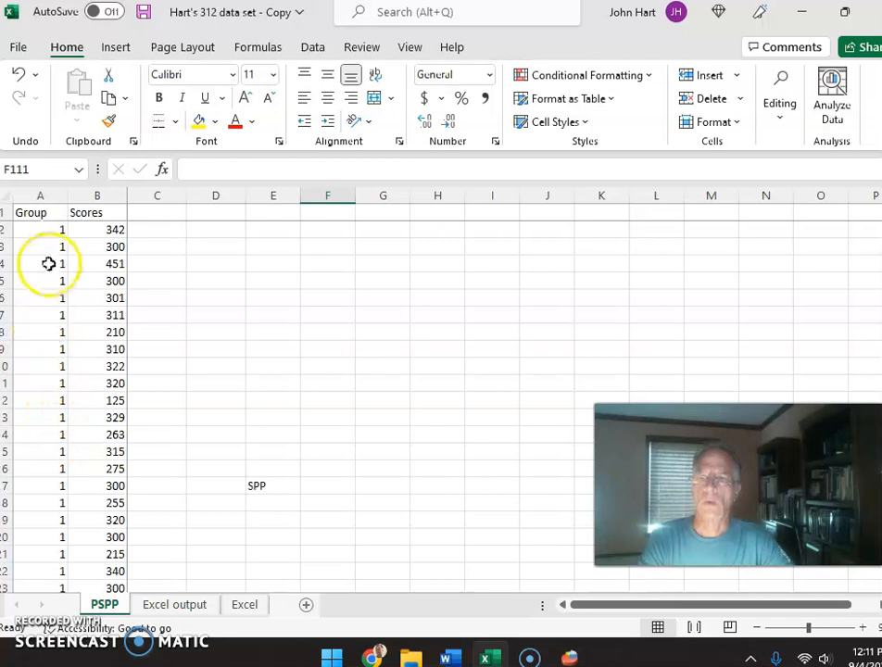
- Copy the Group and Scores data in A2:B115, leaving out the header row
drag(39, 230, 91, 325)
right_click(76, 306)
click(136, 176)
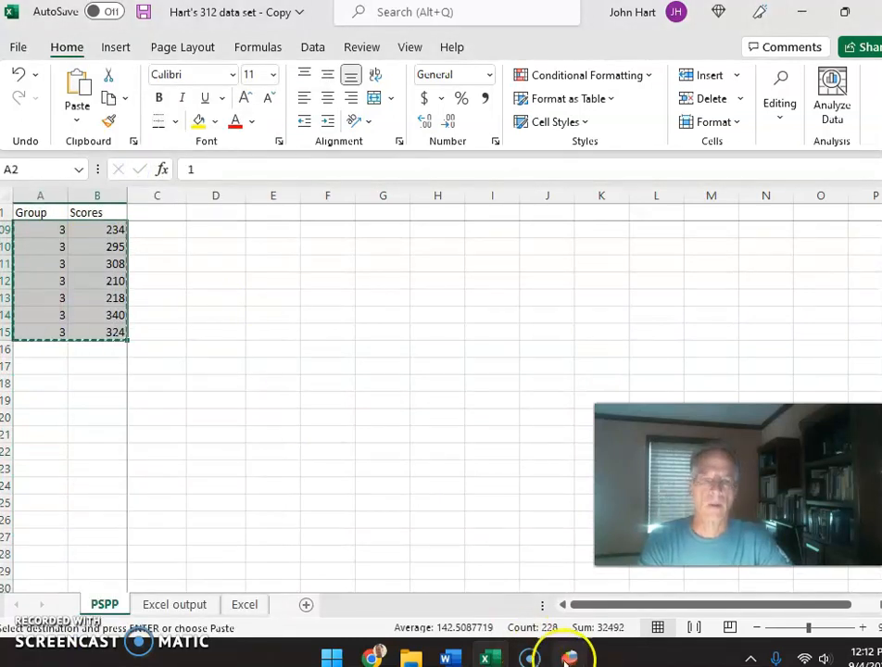
- Switch to the PSPPIRE Data Editor and paste the copied data into the data view, starting at case 1 of the first variable
click(569, 657)
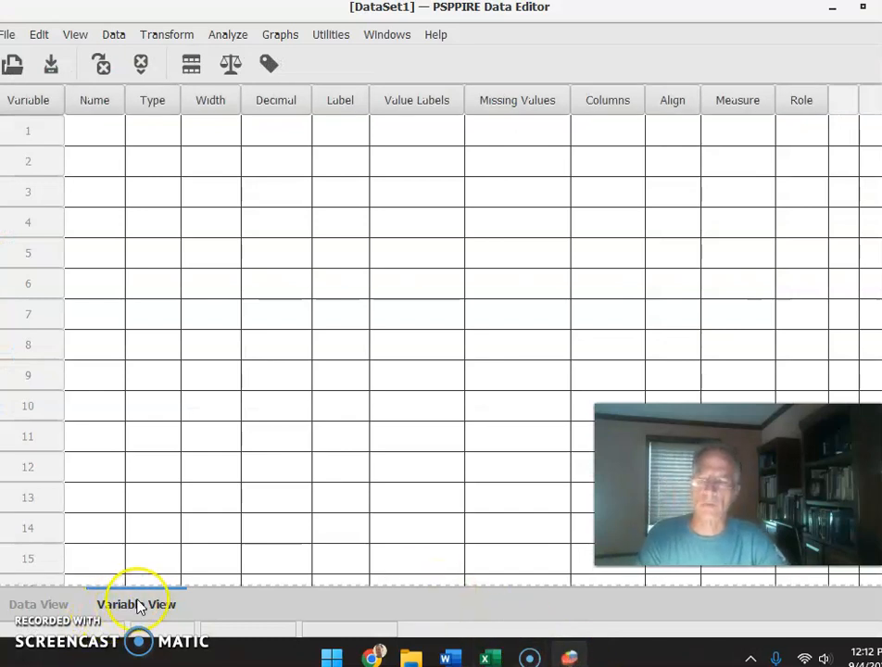
click(42, 605)
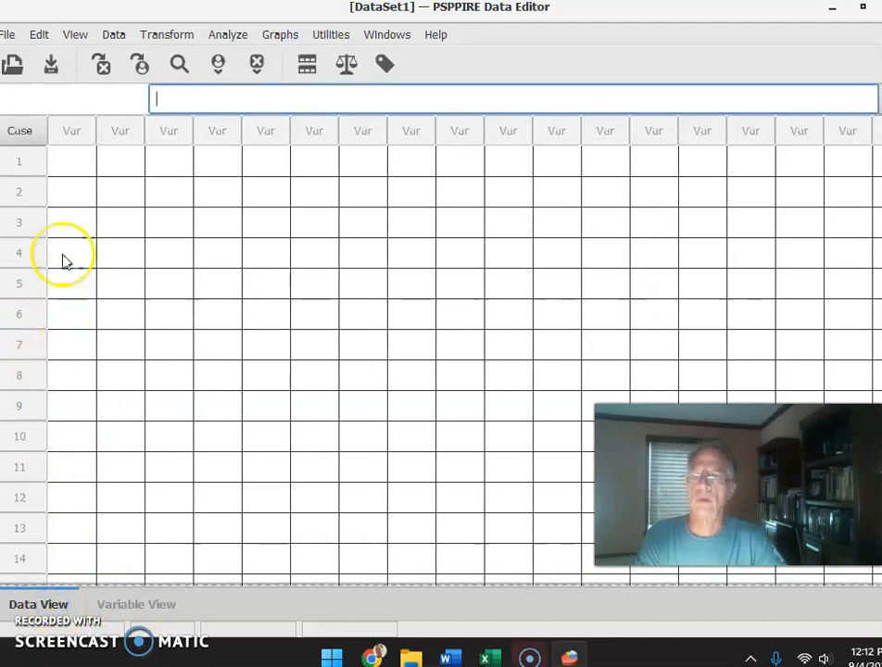
click(71, 159)
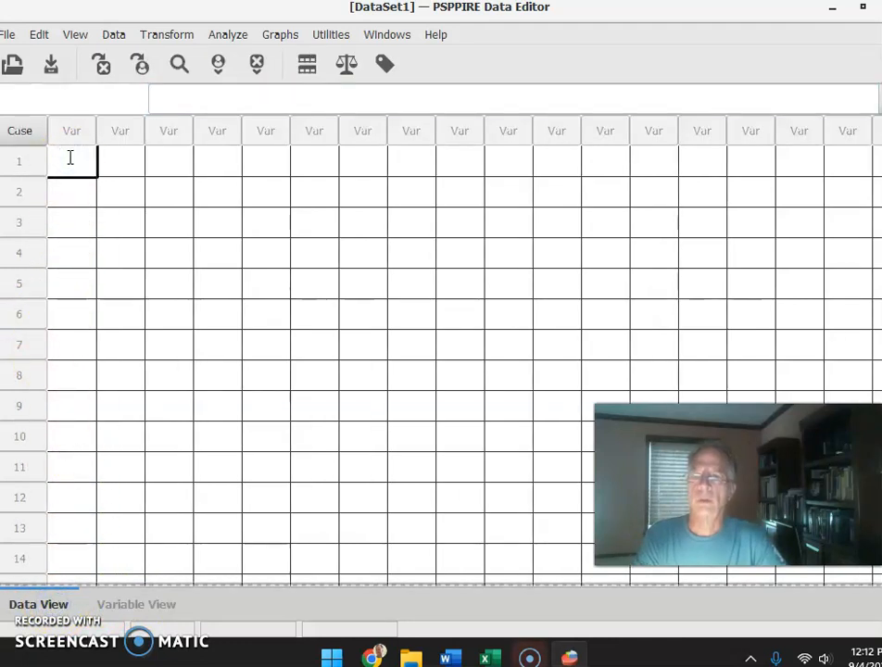
mouse_move(569, 658)
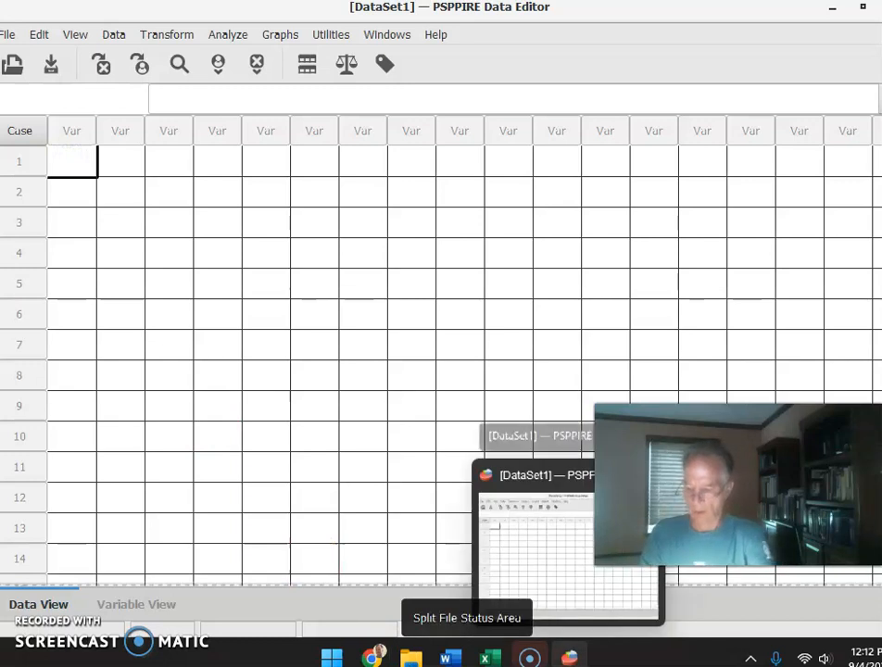
key(ctrl+v)
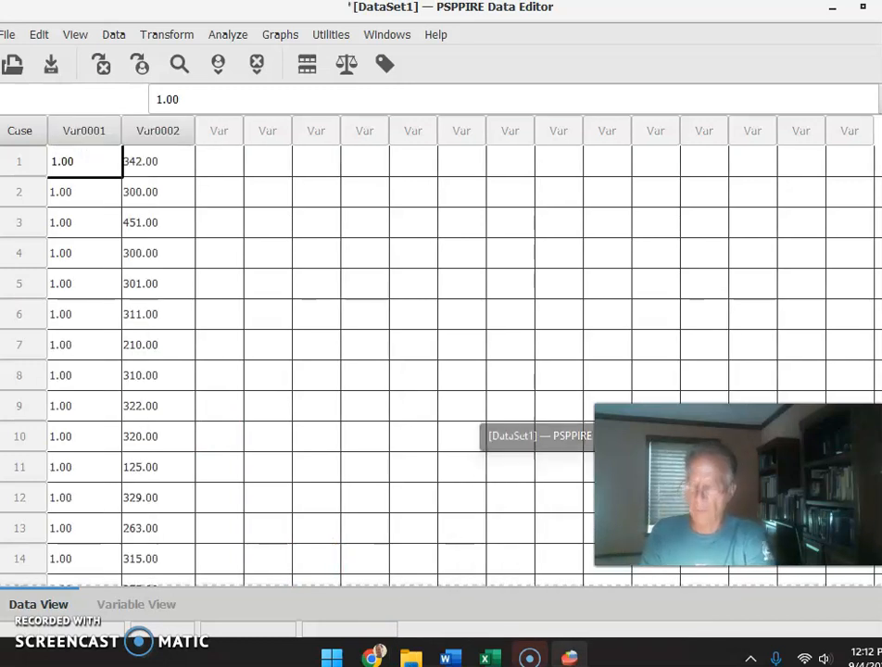
- Rename the first variable, Var0001, as Group
click(133, 605)
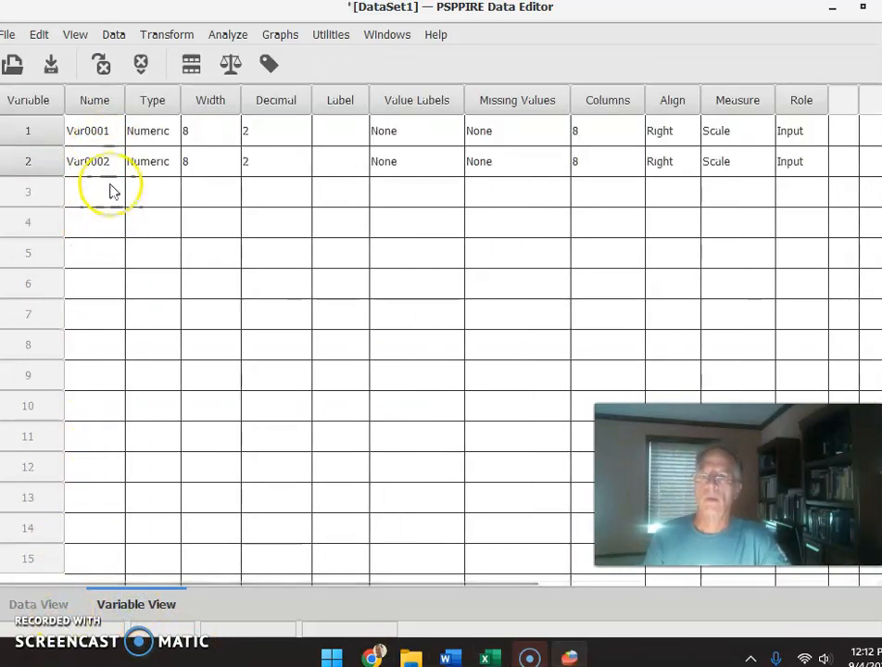
click(98, 136)
drag(99, 136, 43, 134)
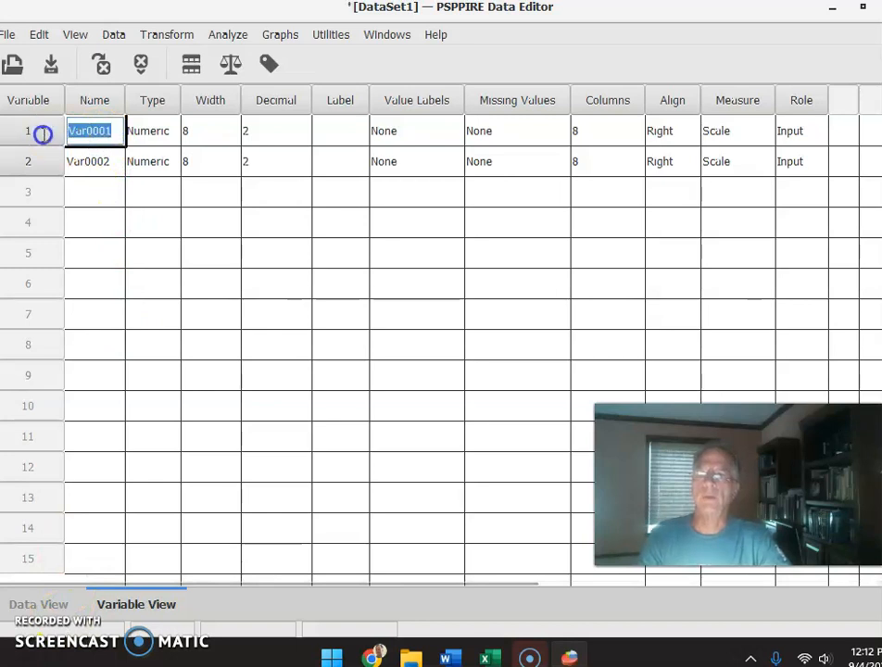
text(Group)
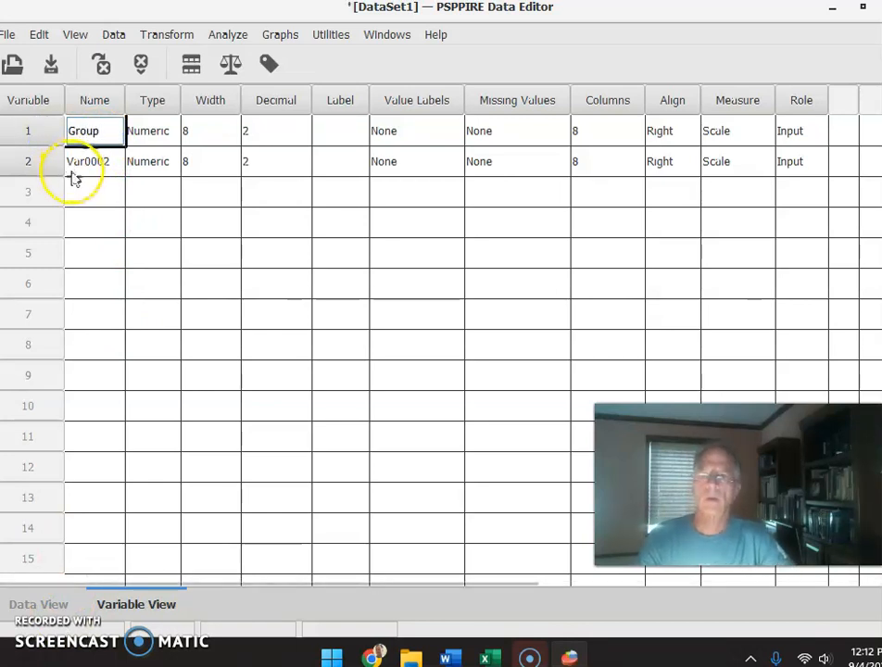
- Rename the second variable, Var0002, as Scores and return to the data view
click(109, 165)
drag(110, 160, 36, 160)
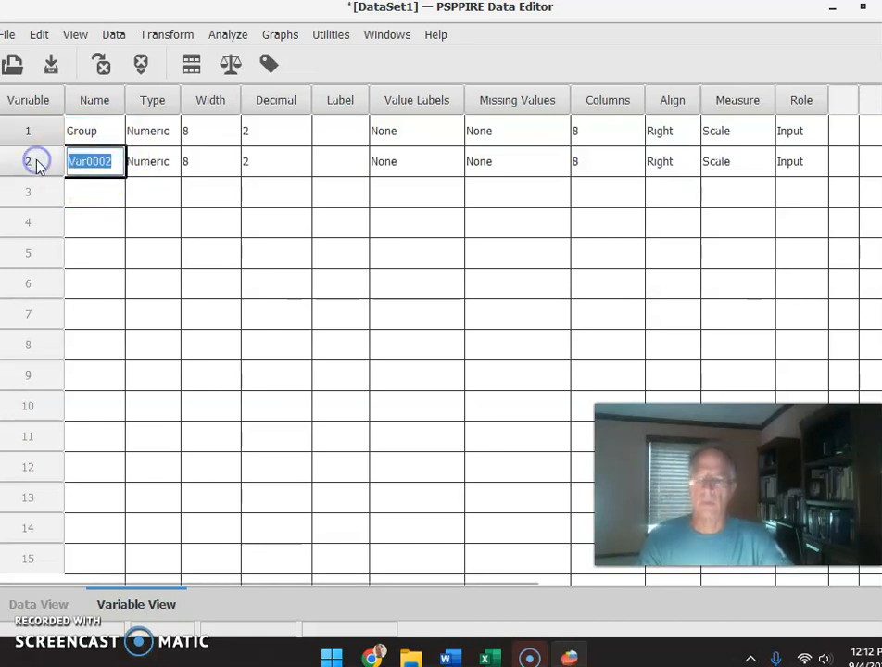
text(Sc)
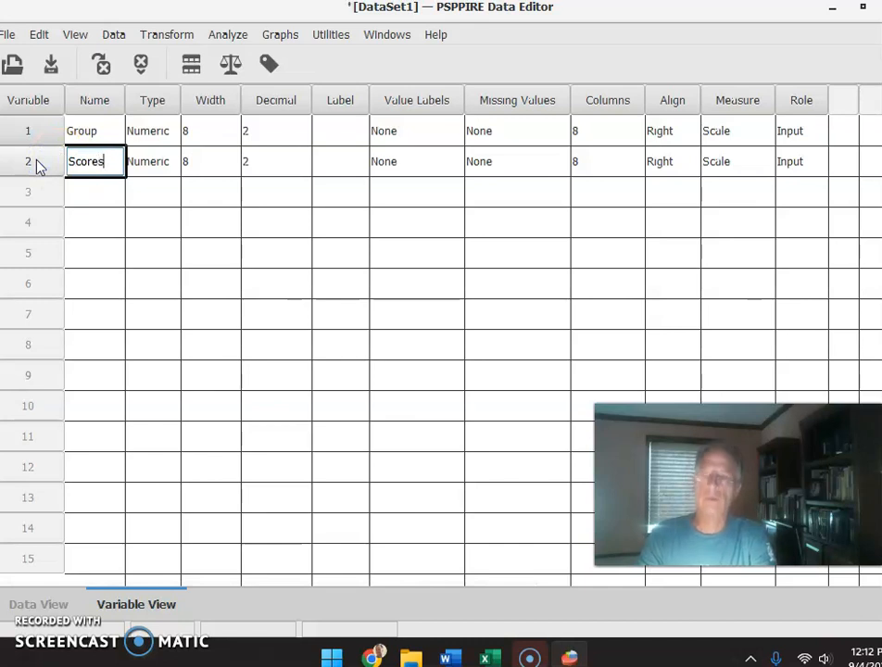
text(ores)
click(154, 168)
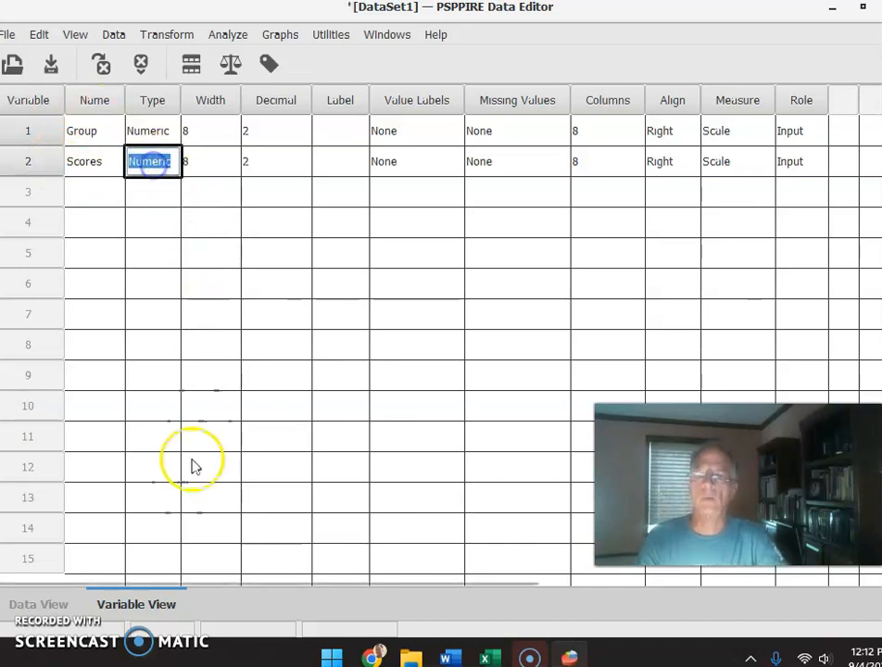
click(39, 604)
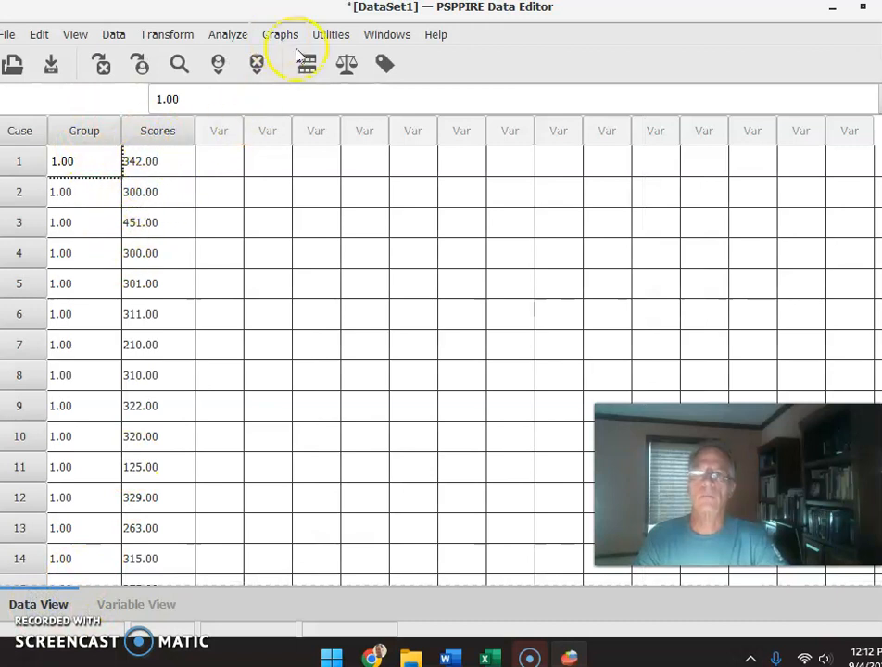
- Set up a One-Way ANOVA with Scores as the dependent variable and Group as the factor
click(233, 35)
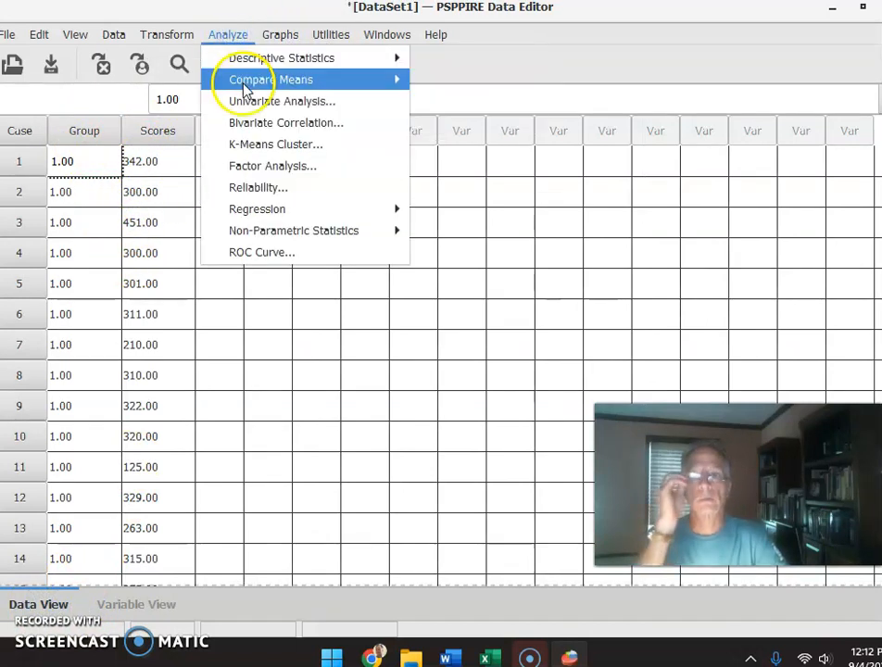
mouse_move(278, 80)
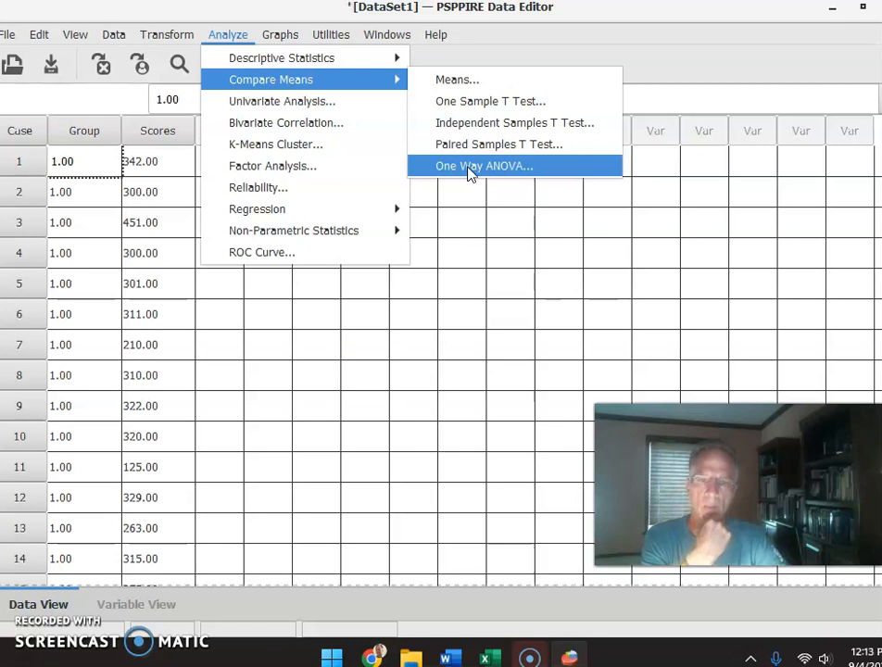
click(469, 171)
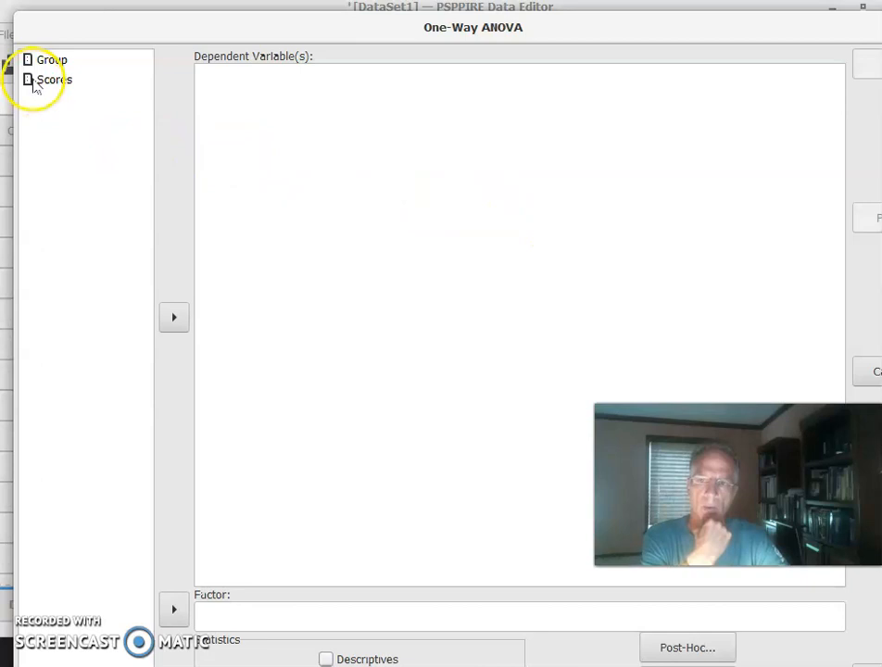
click(59, 81)
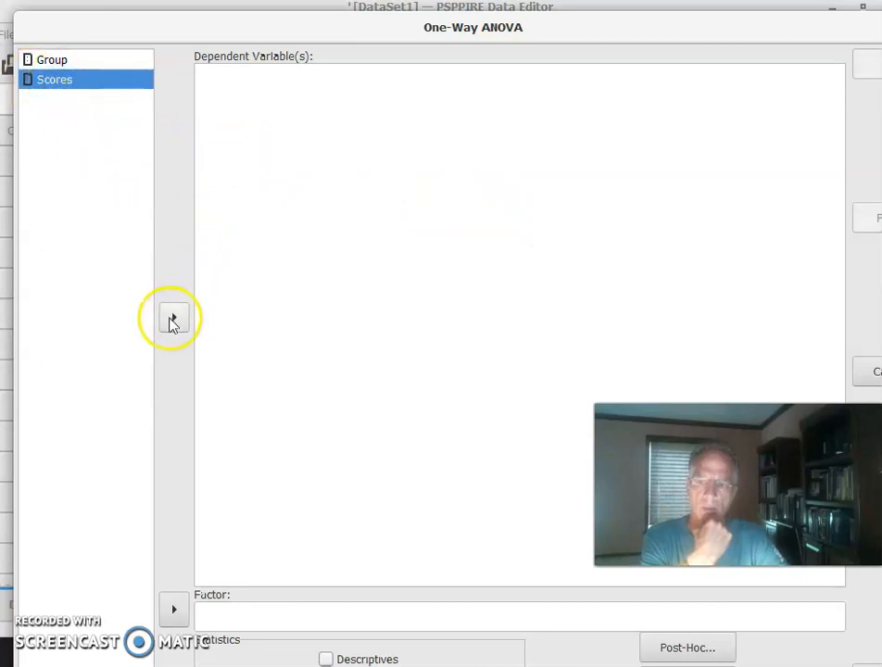
click(172, 318)
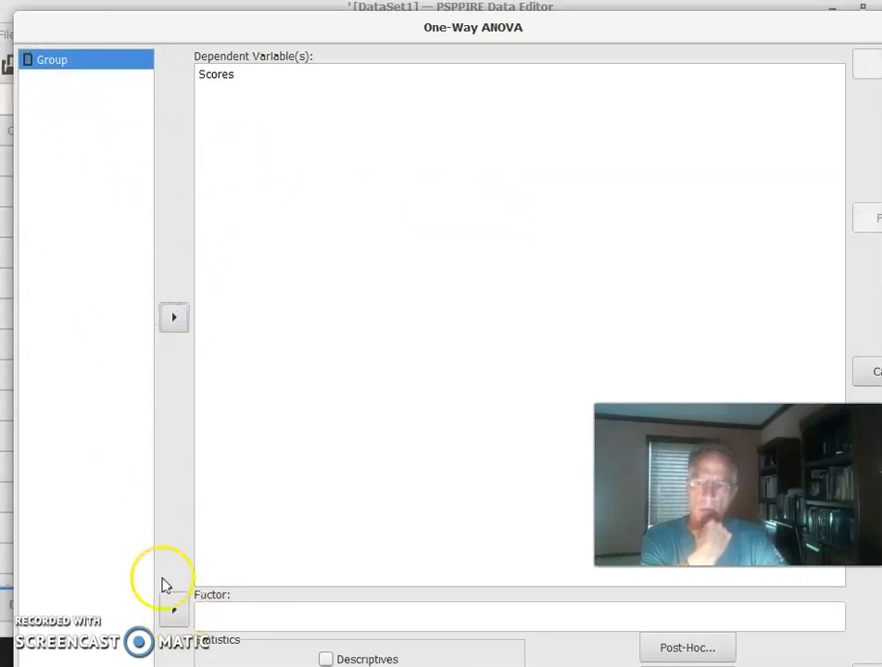
click(176, 615)
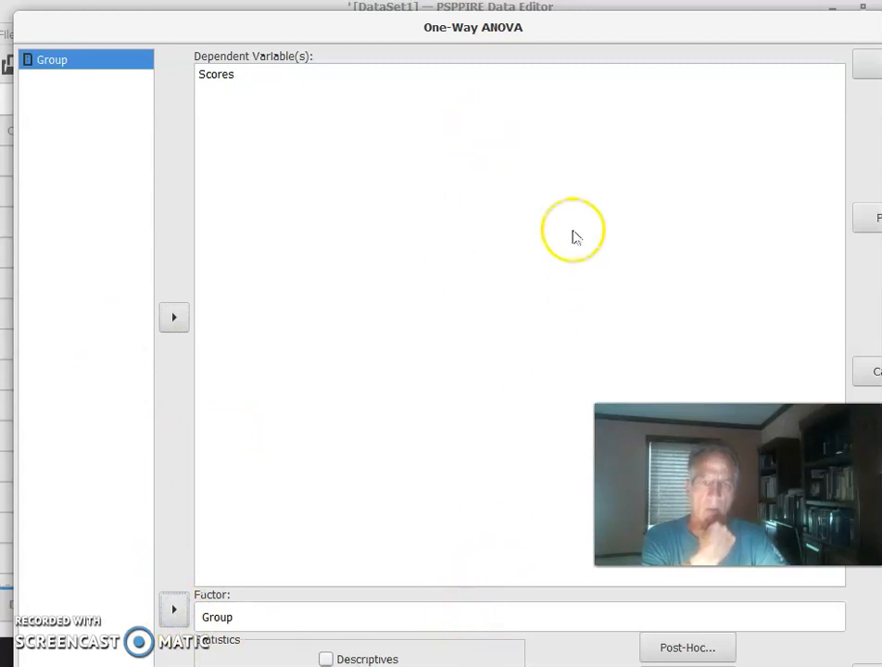
- Include the Descriptives and Homogeneity statistics in the One-Way ANOVA
drag(572, 34, 572, 7)
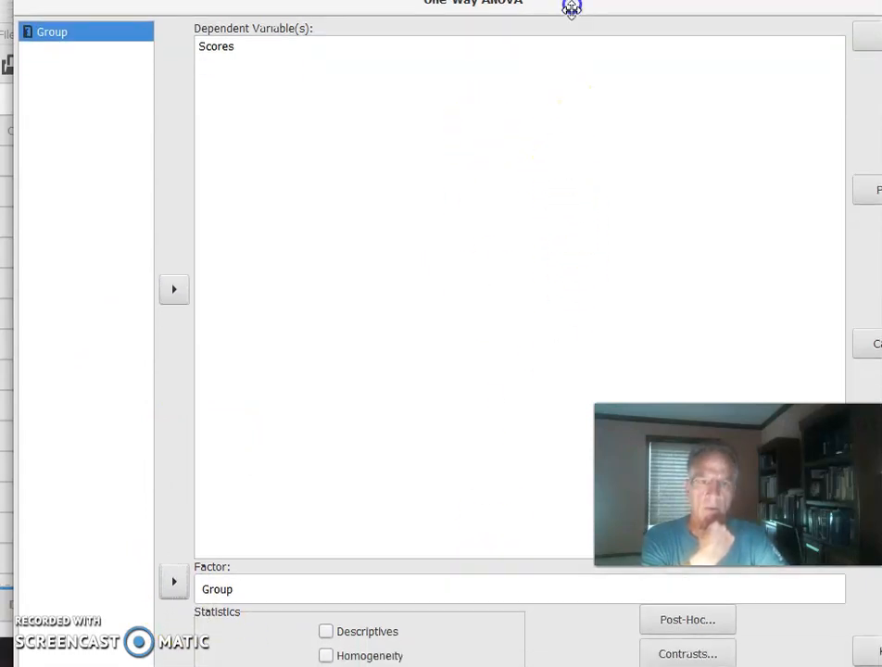
click(326, 632)
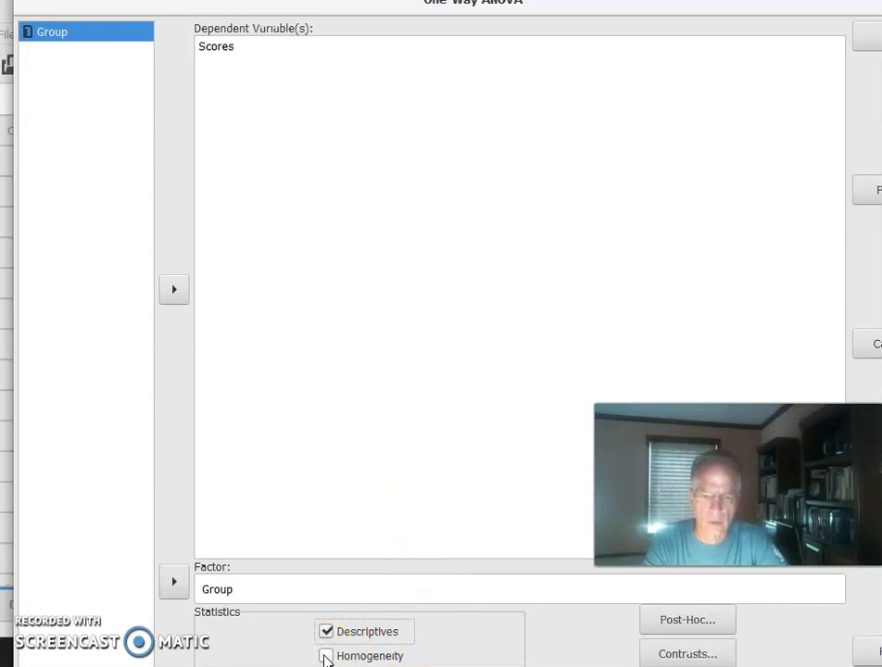
click(325, 656)
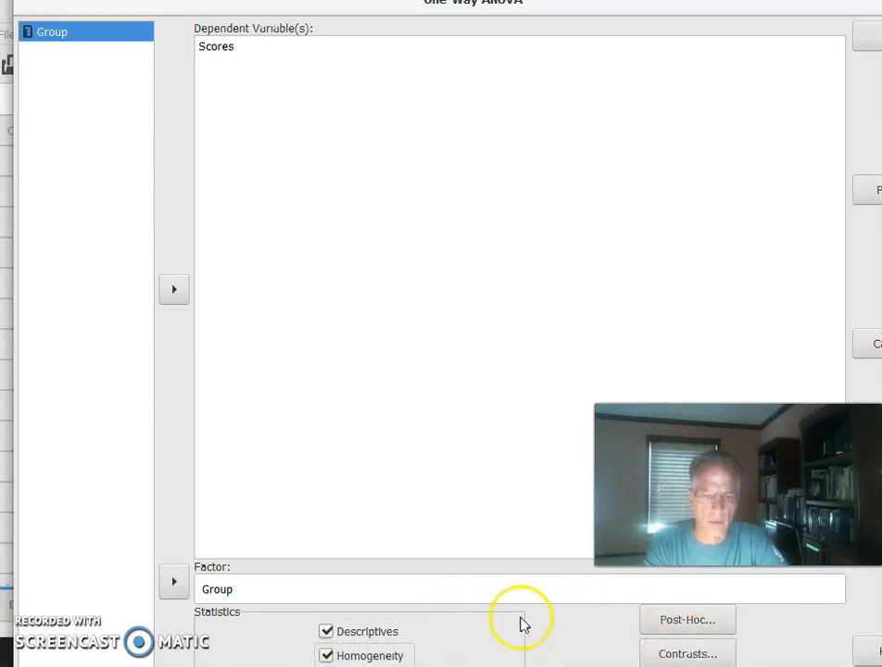
- Add the Bonferroni post-hoc test to the One-Way ANOVA
click(689, 621)
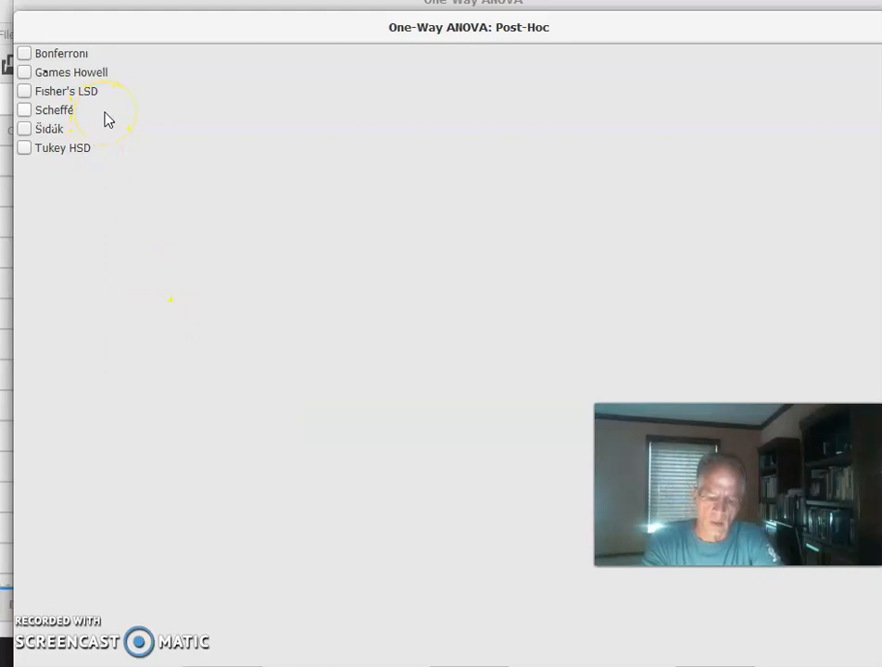
click(25, 54)
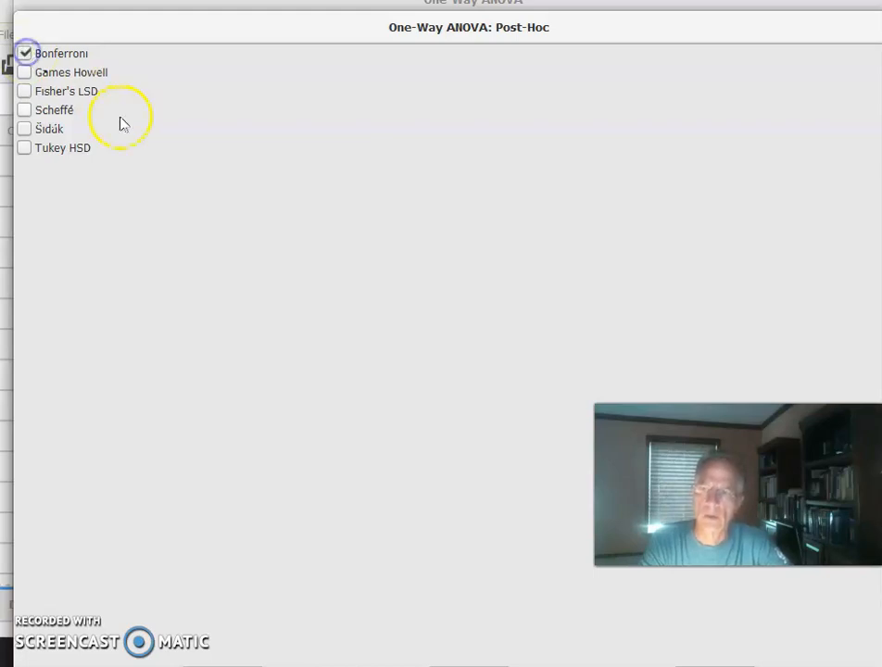
drag(599, 39, 594, 8)
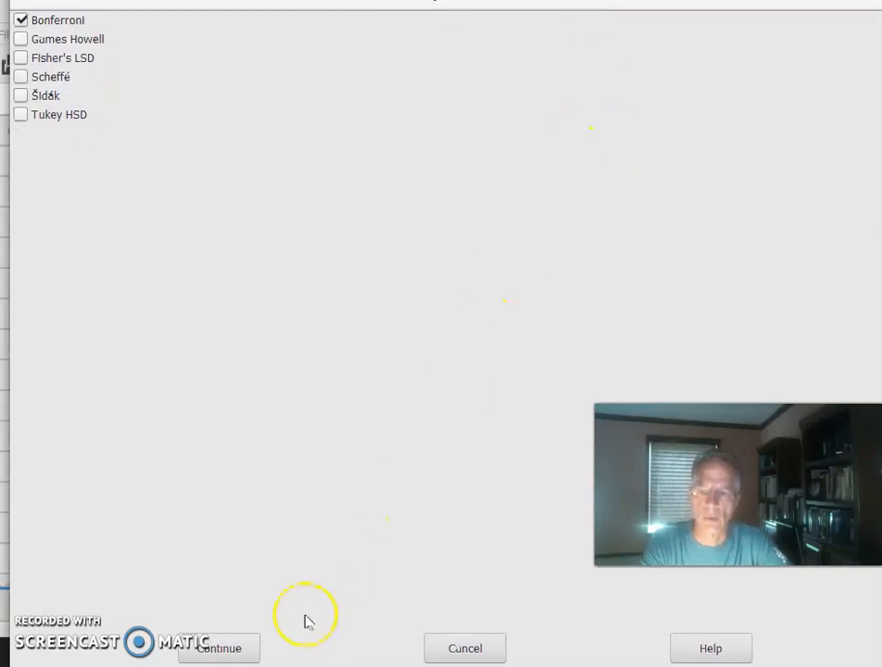
click(219, 649)
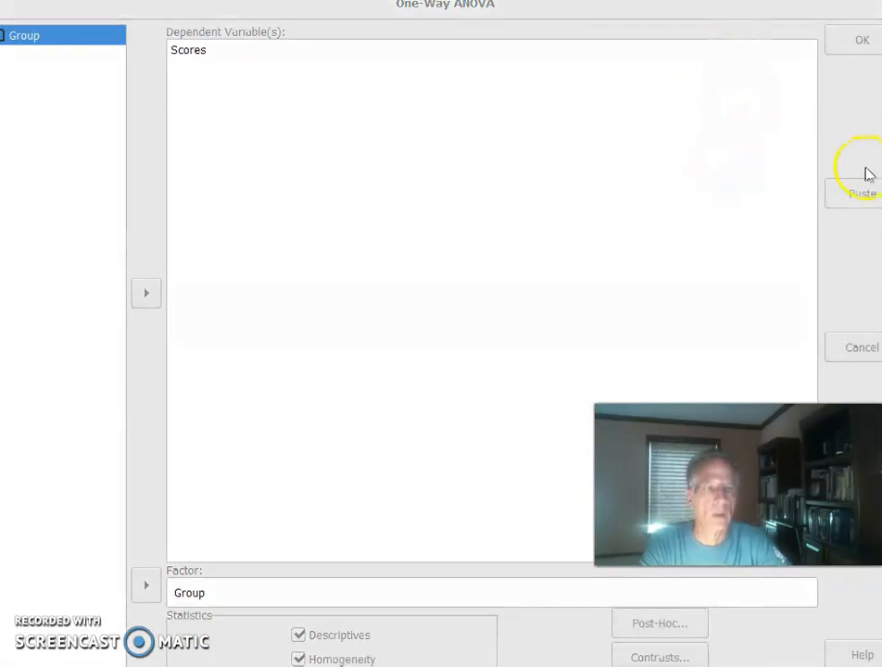
- Run the One-Way ANOVA and bring up its results in the Output Viewer
click(861, 43)
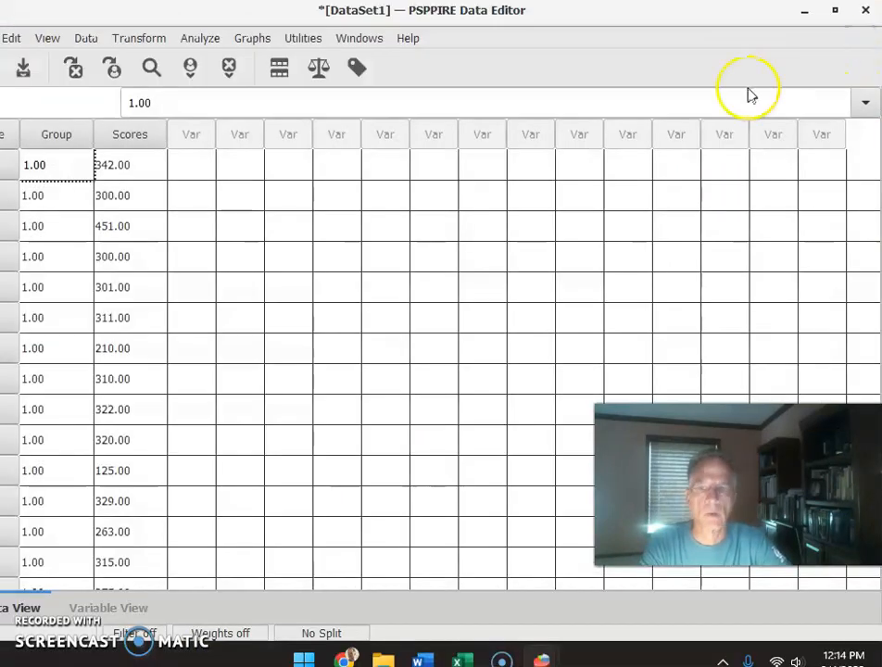
mouse_move(542, 658)
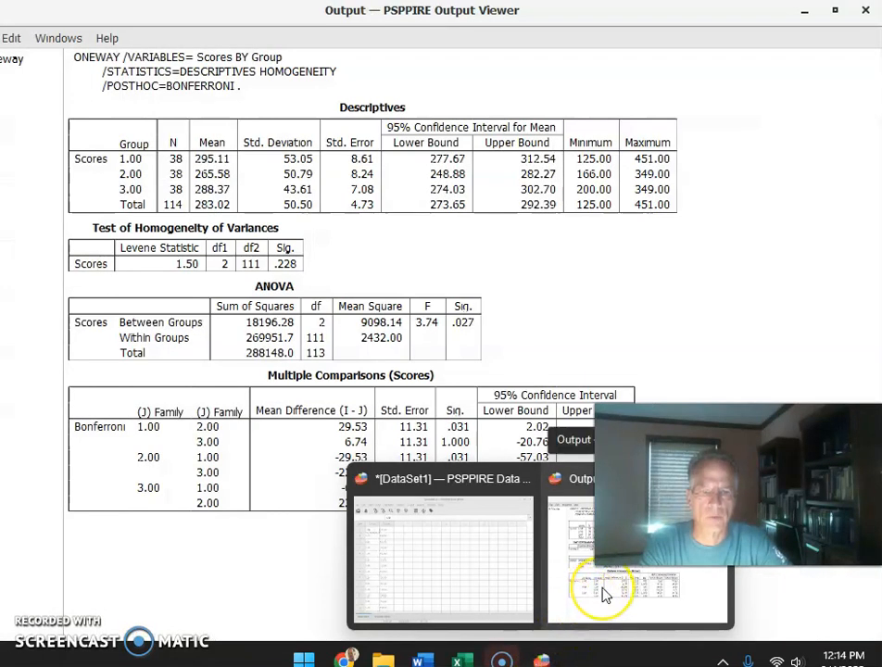
click(602, 593)
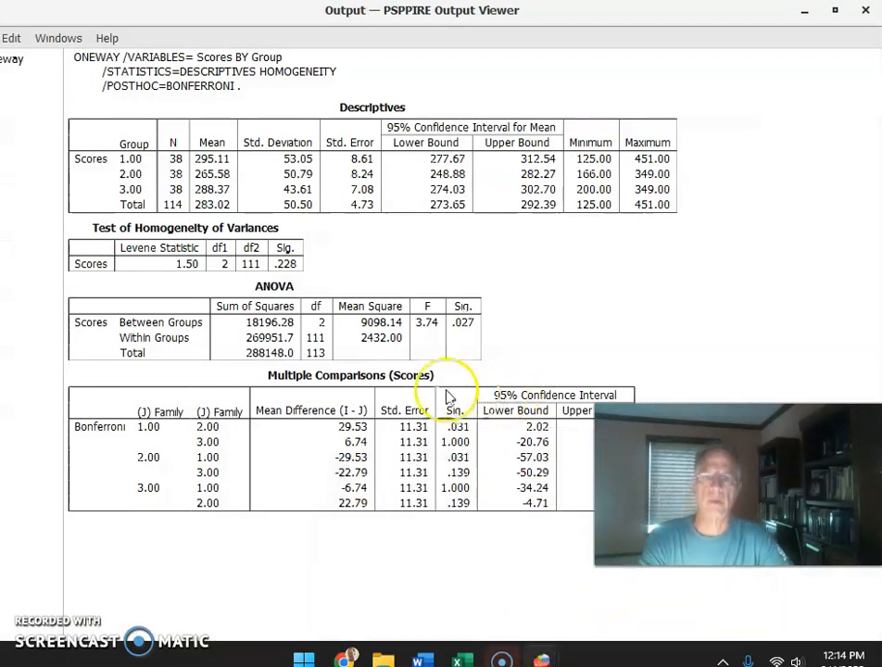